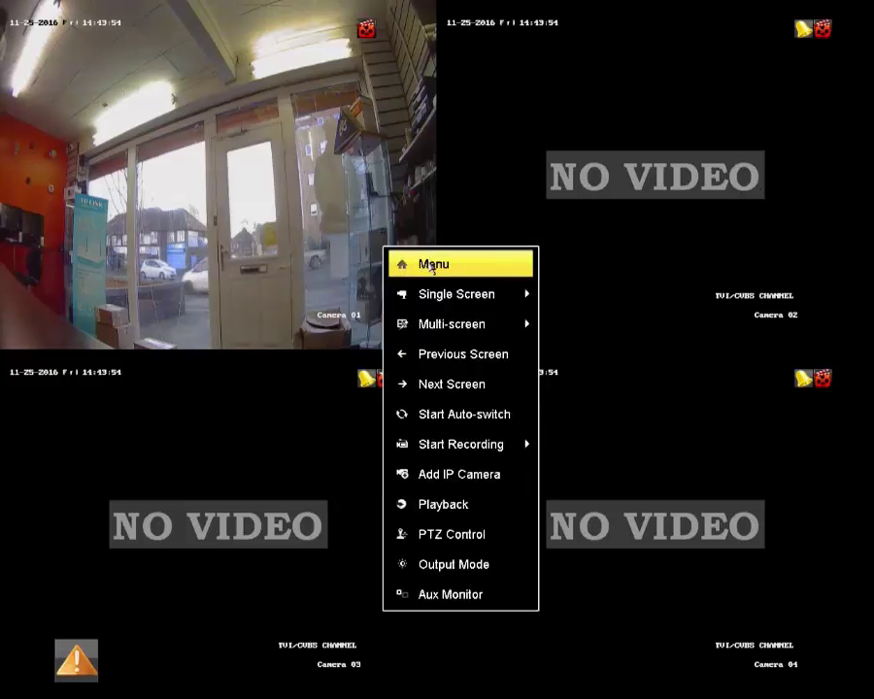
Open the recording schedule settings and view the weekly schedule of Camera 02, returning to Camera 01
click(433, 265)
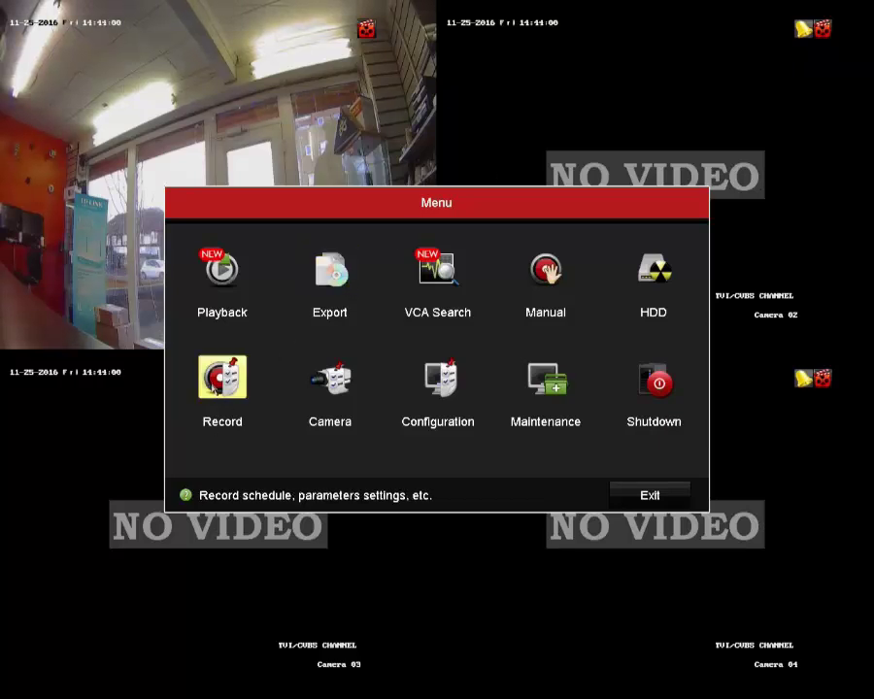
click(222, 379)
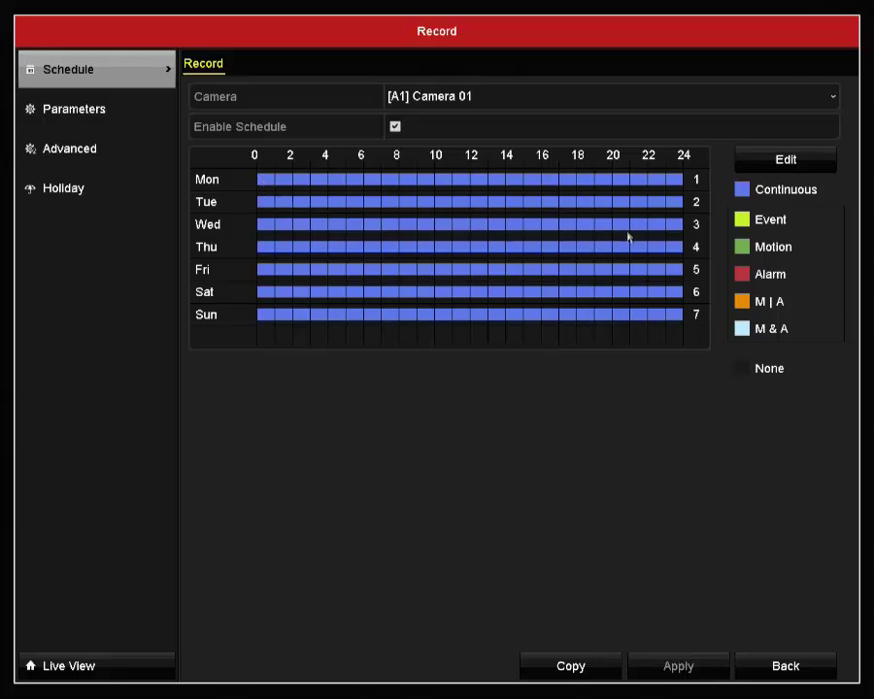
click(572, 96)
click(664, 155)
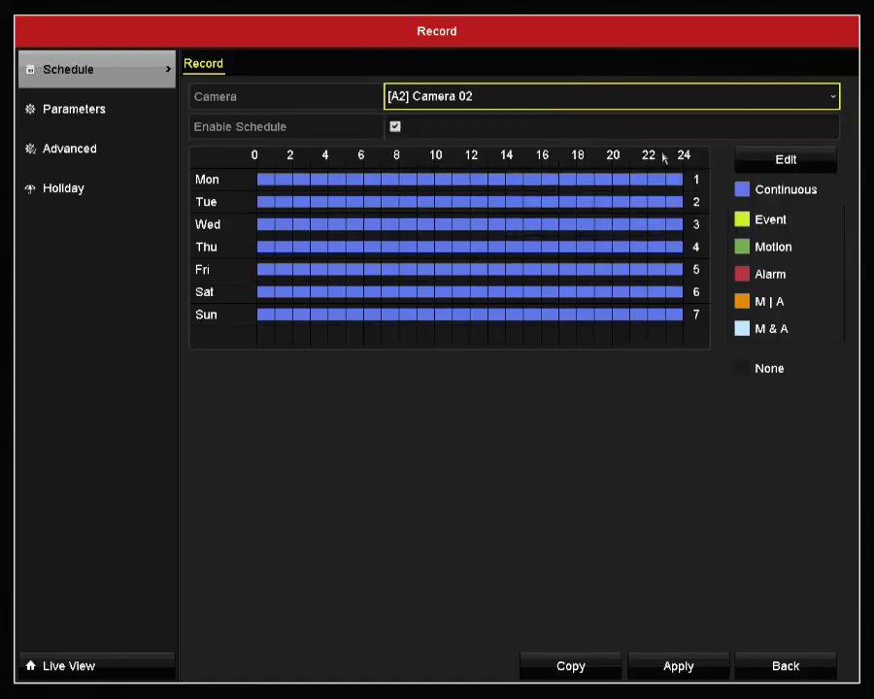
click(596, 90)
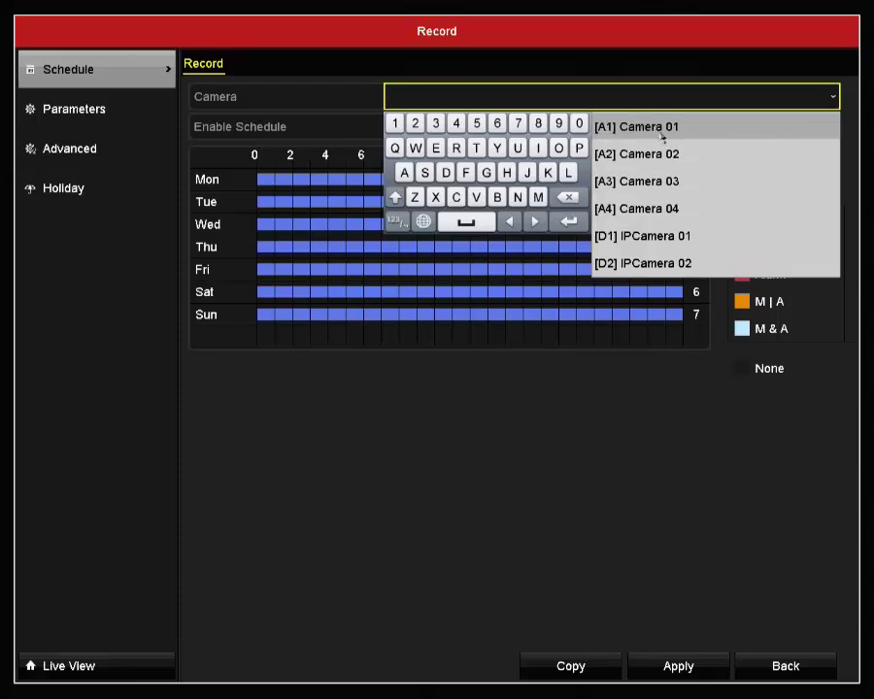
click(662, 138)
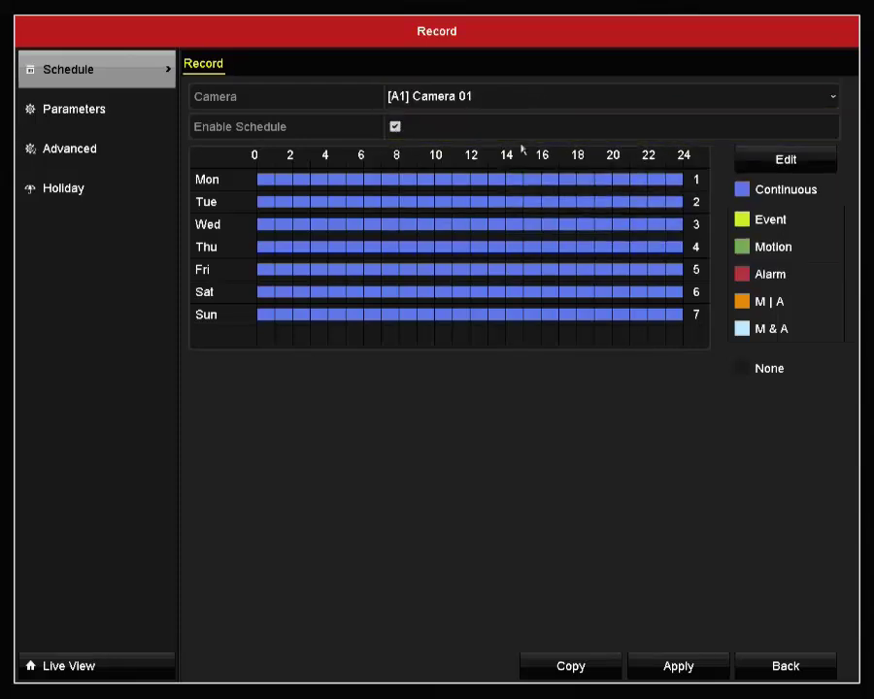
In Camera 01's recording parameters, set the continuous main stream to Video & Audio with resolution 1920*1080(1080P)
click(126, 117)
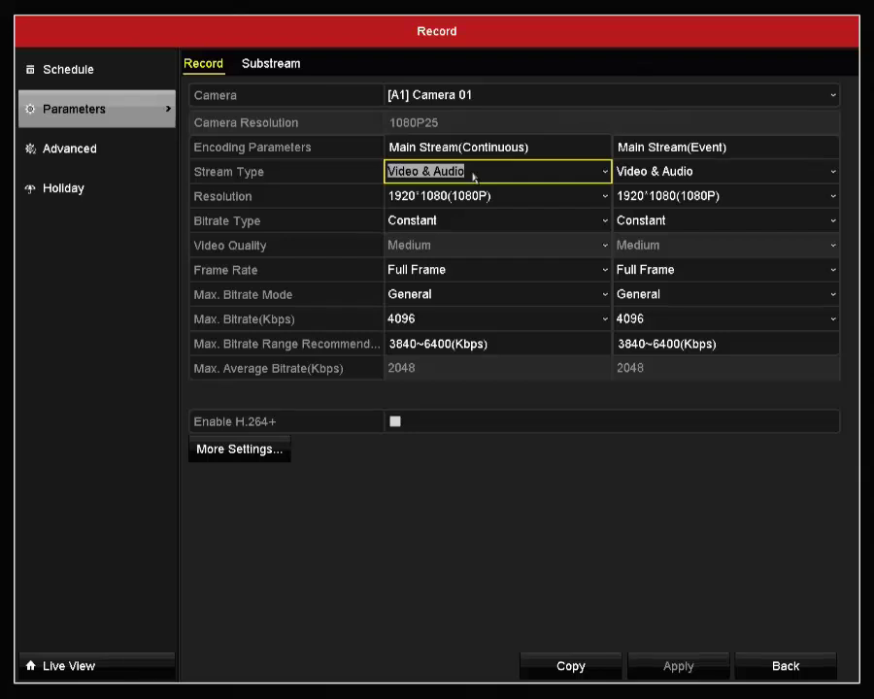
click(493, 179)
click(467, 226)
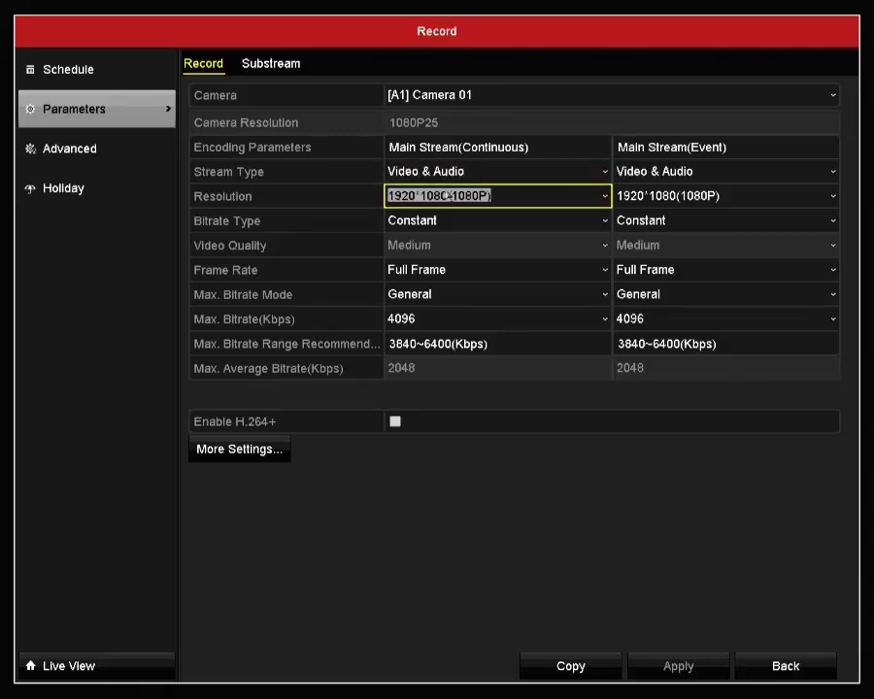
click(435, 199)
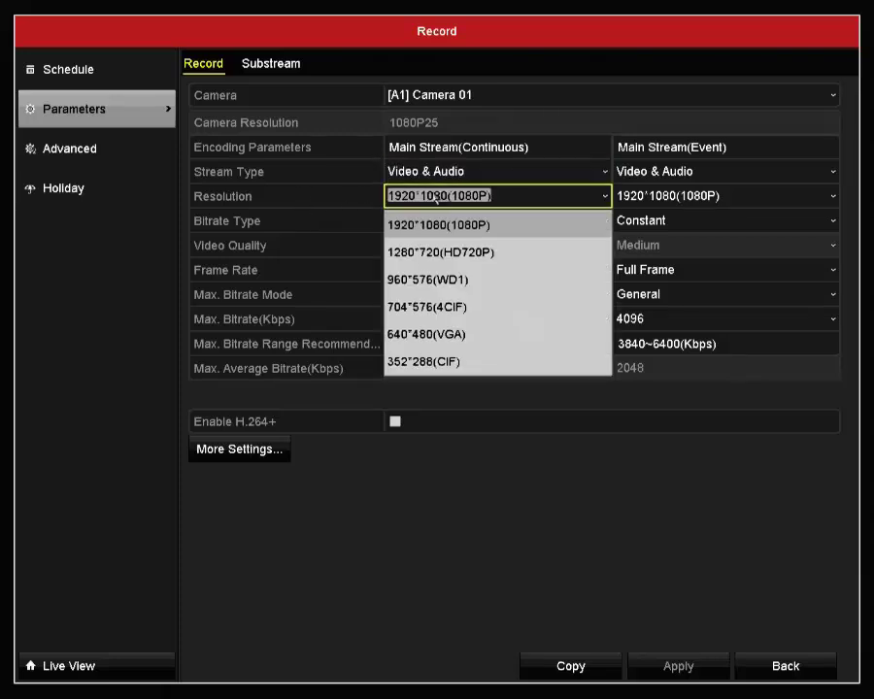
click(462, 226)
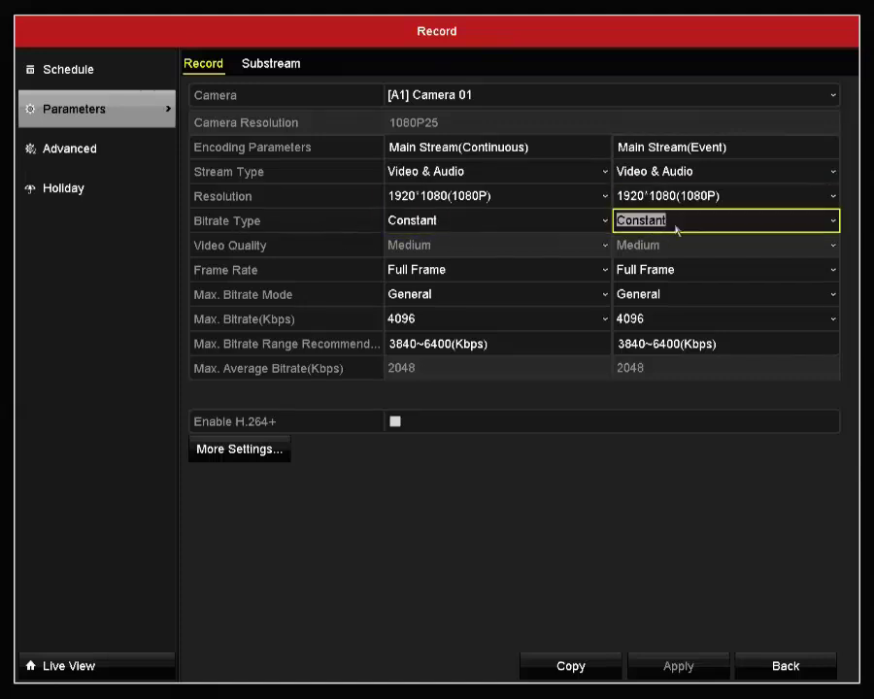
Set the continuous main stream's bitrate type to Constant and its frame rate to Full Frame
click(572, 224)
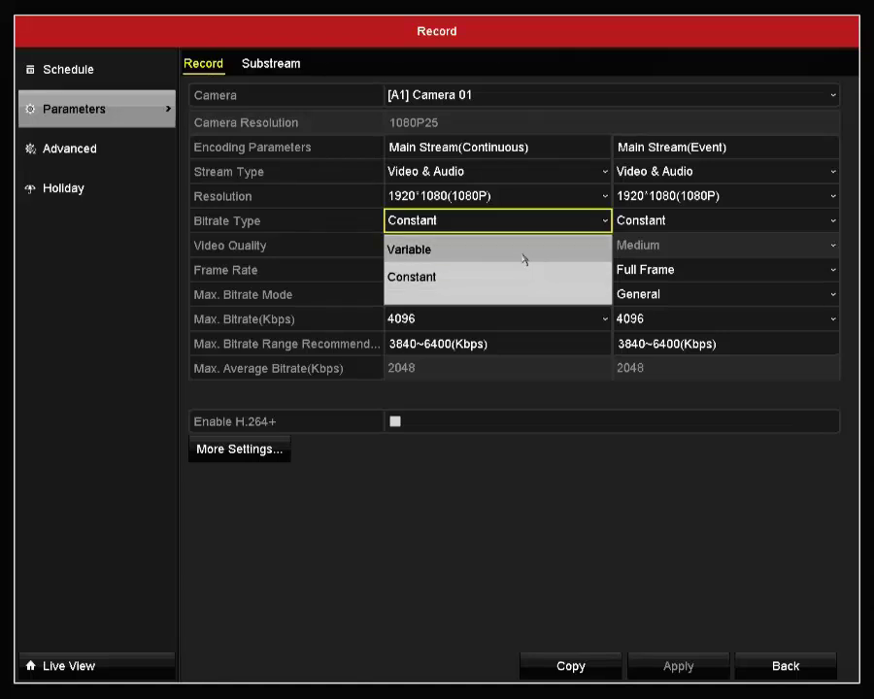
click(499, 282)
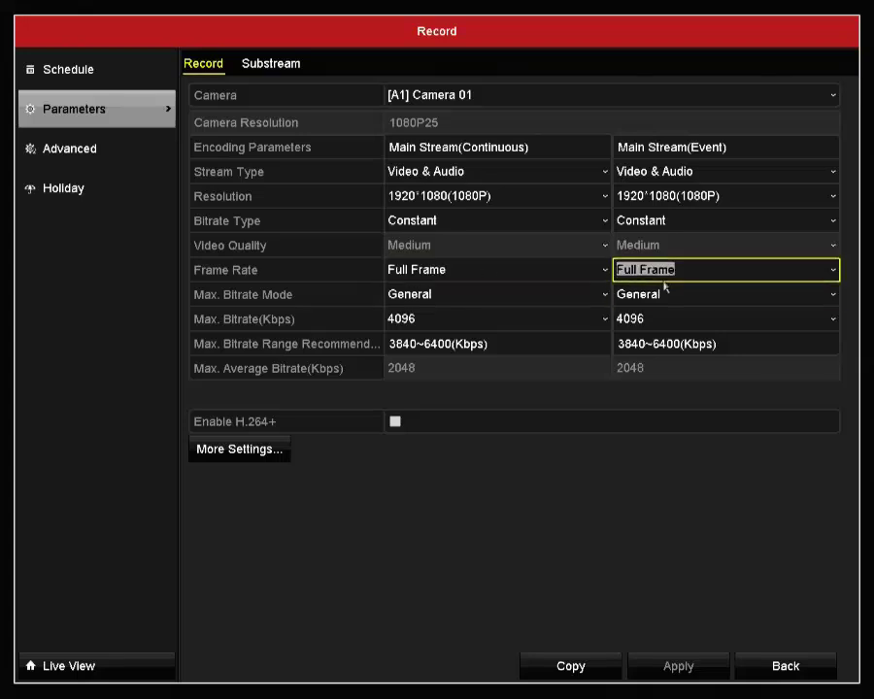
click(583, 277)
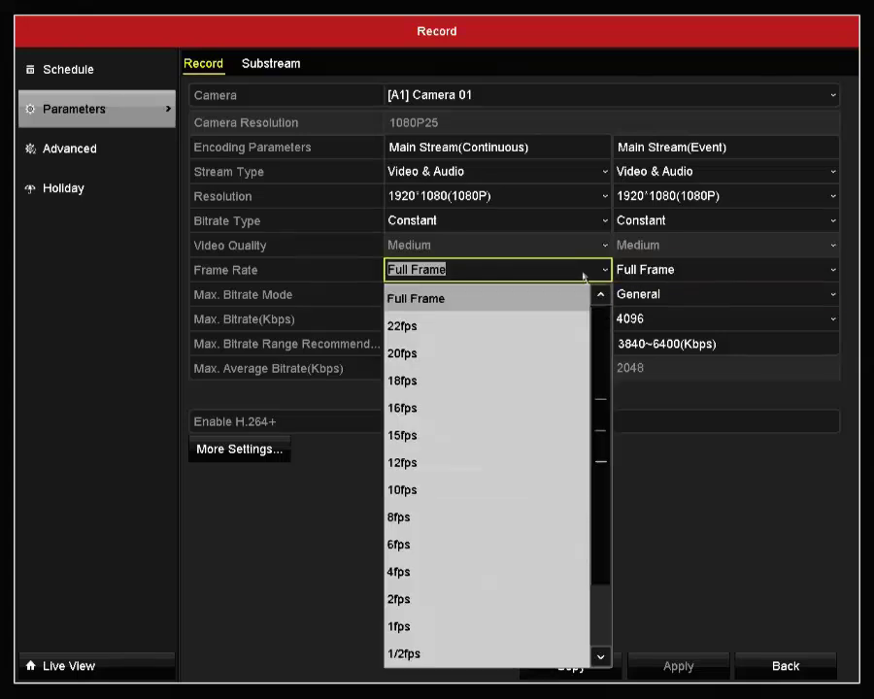
click(532, 303)
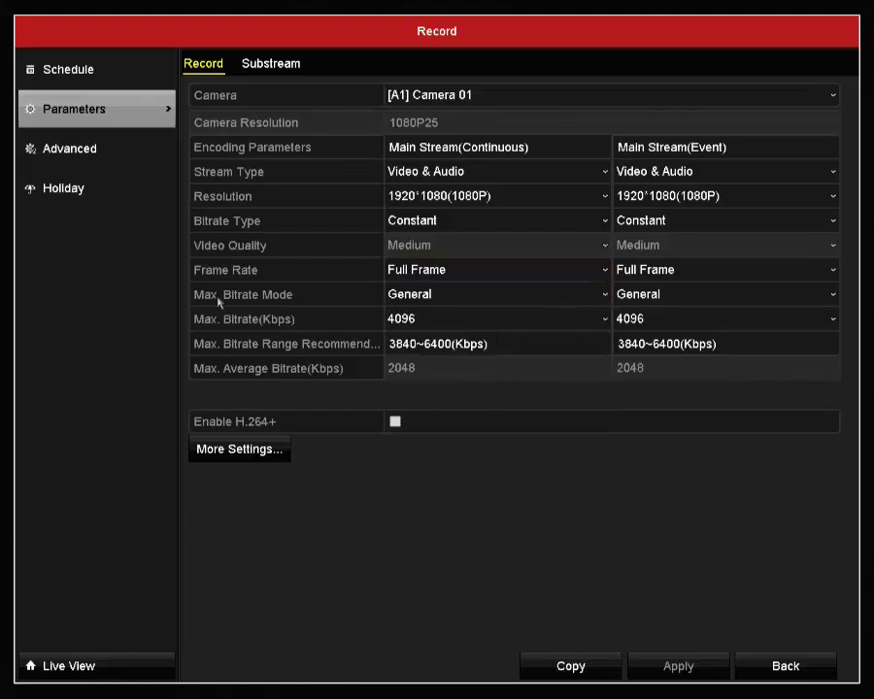
Set the continuous stream's max. bitrate mode to General and the max. bitrate of both continuous and event streams to 8192 Kbps
click(472, 303)
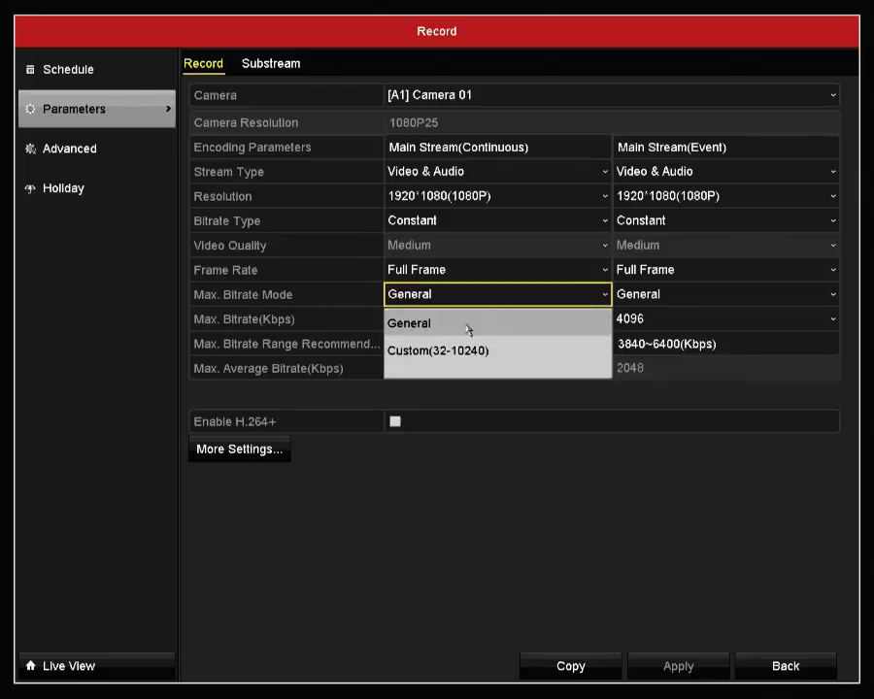
click(468, 326)
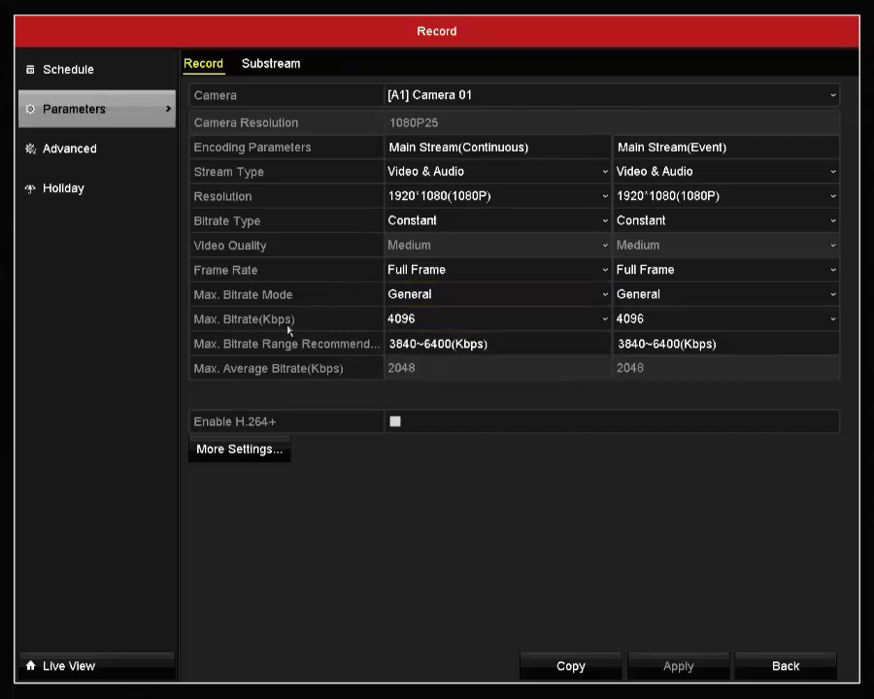
click(390, 318)
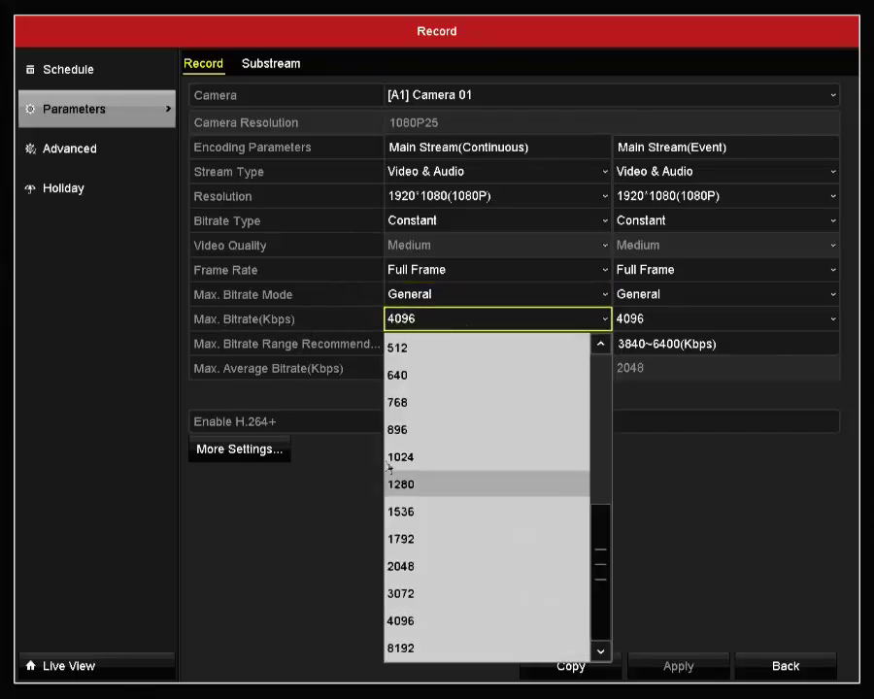
click(426, 642)
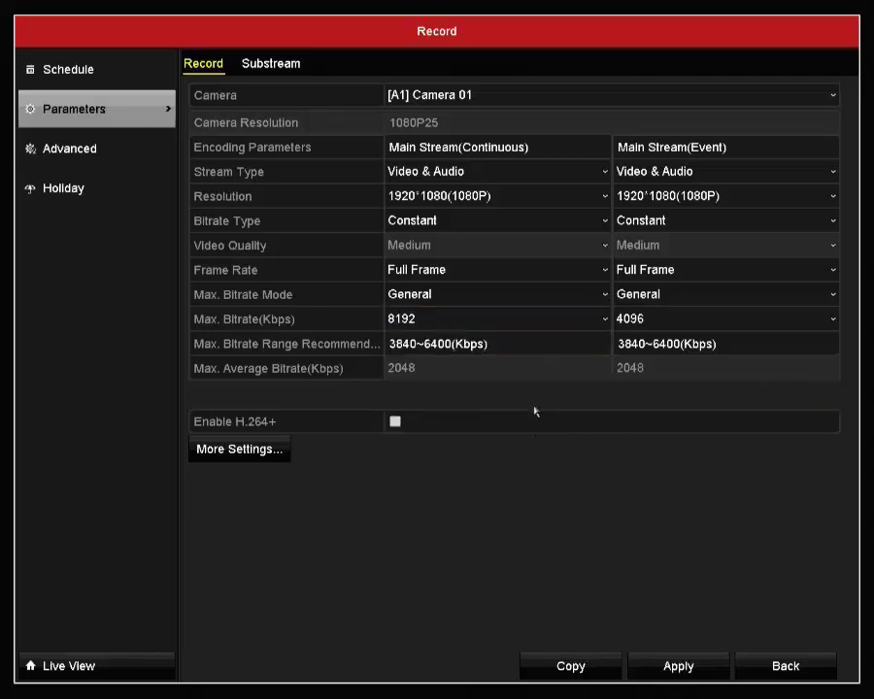
click(651, 324)
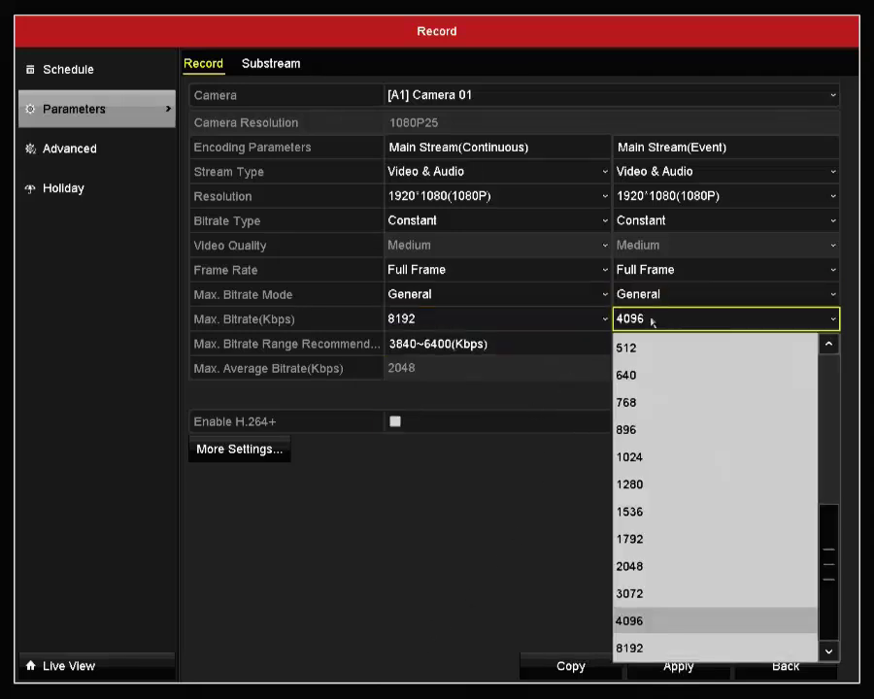
click(637, 656)
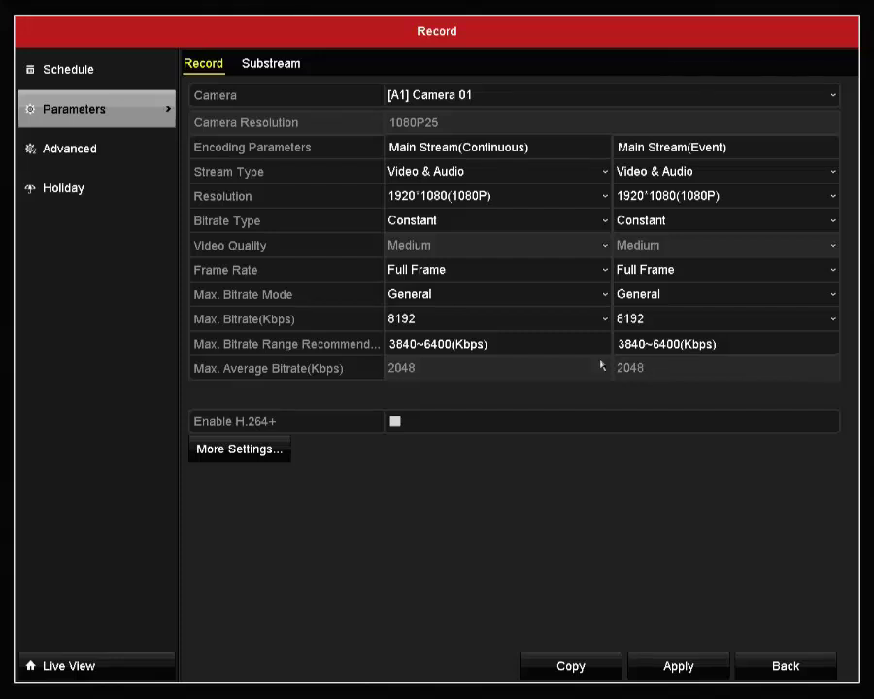
Set Camera 01's substream to the Video stream type with resolution 352*288(CIF)
click(273, 68)
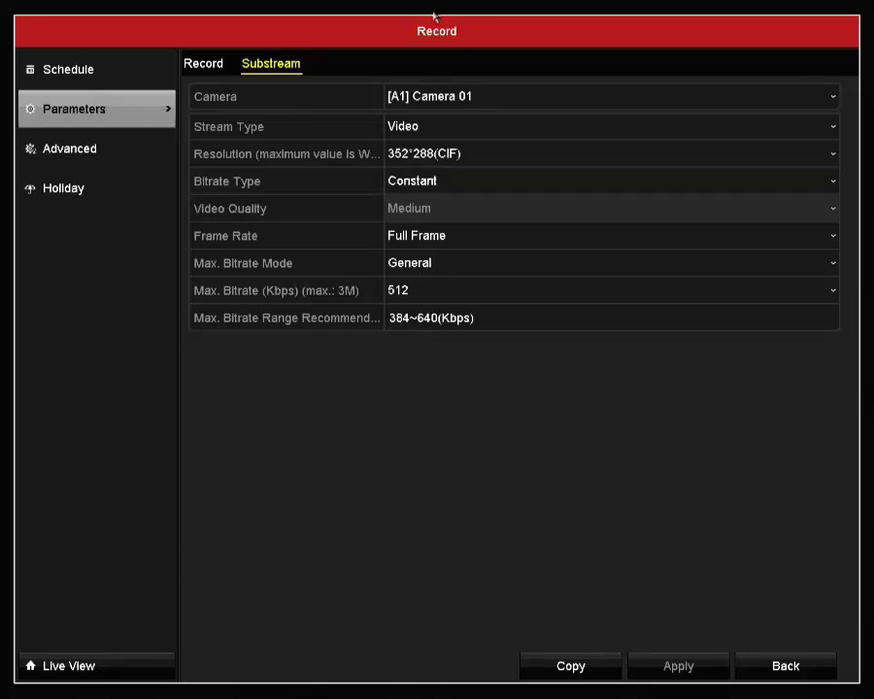
click(482, 127)
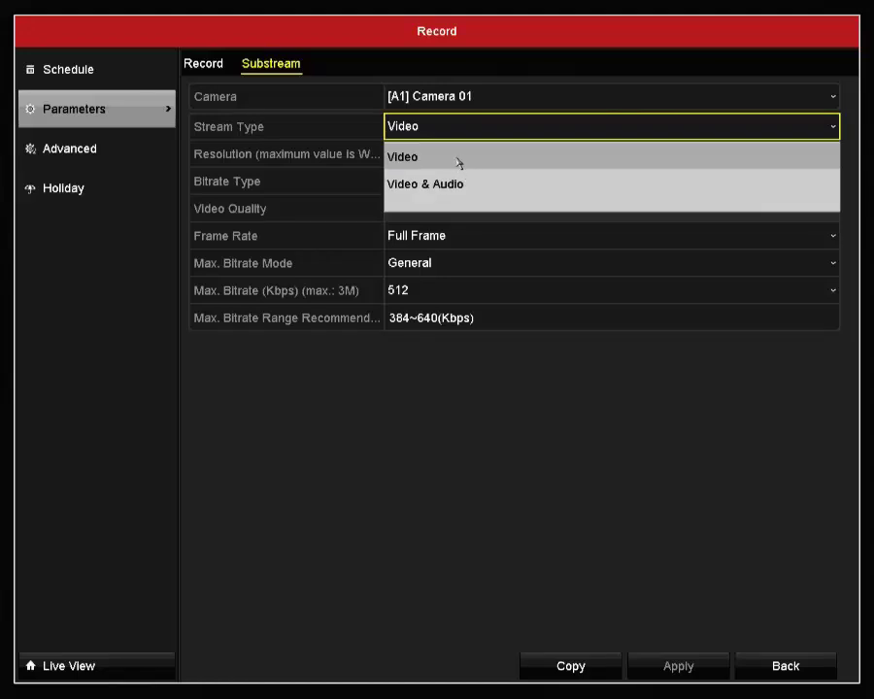
click(460, 163)
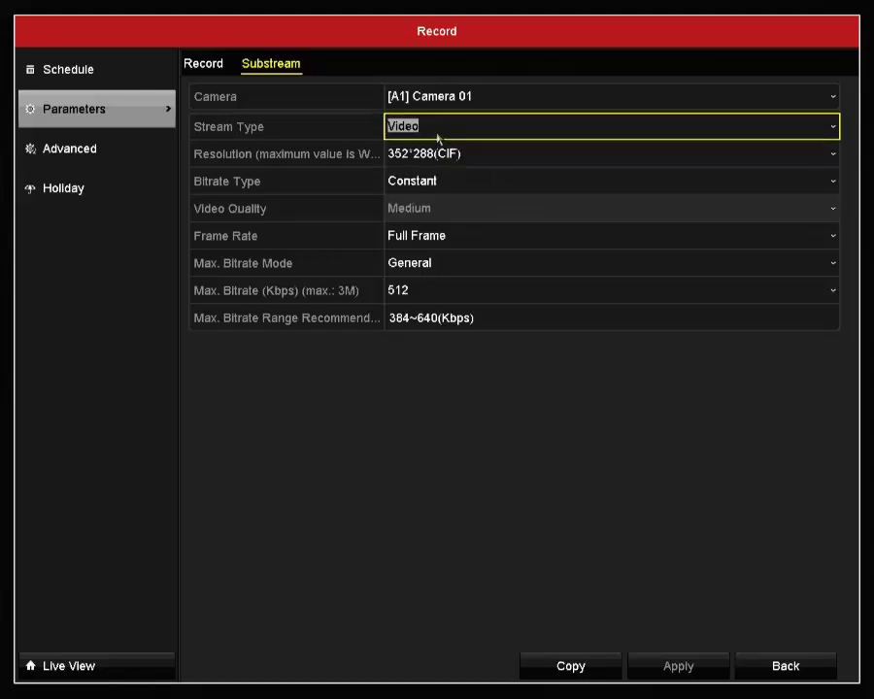
click(484, 157)
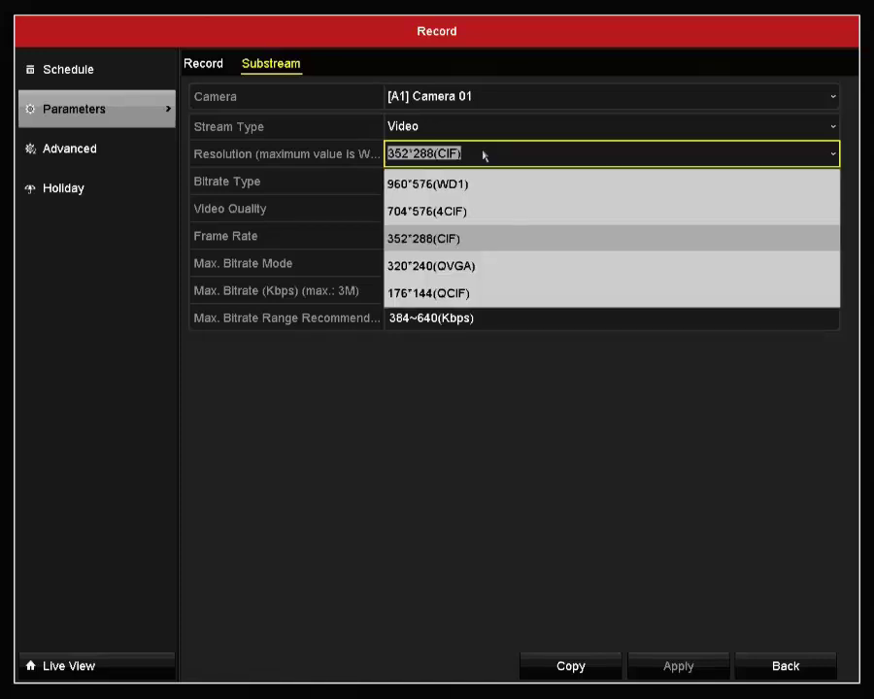
click(445, 245)
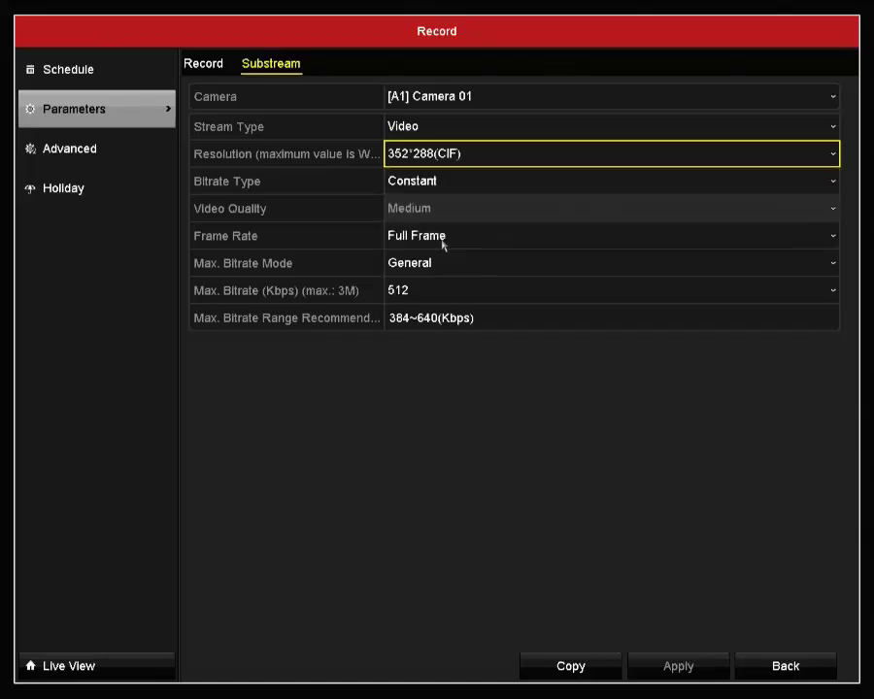
click(464, 157)
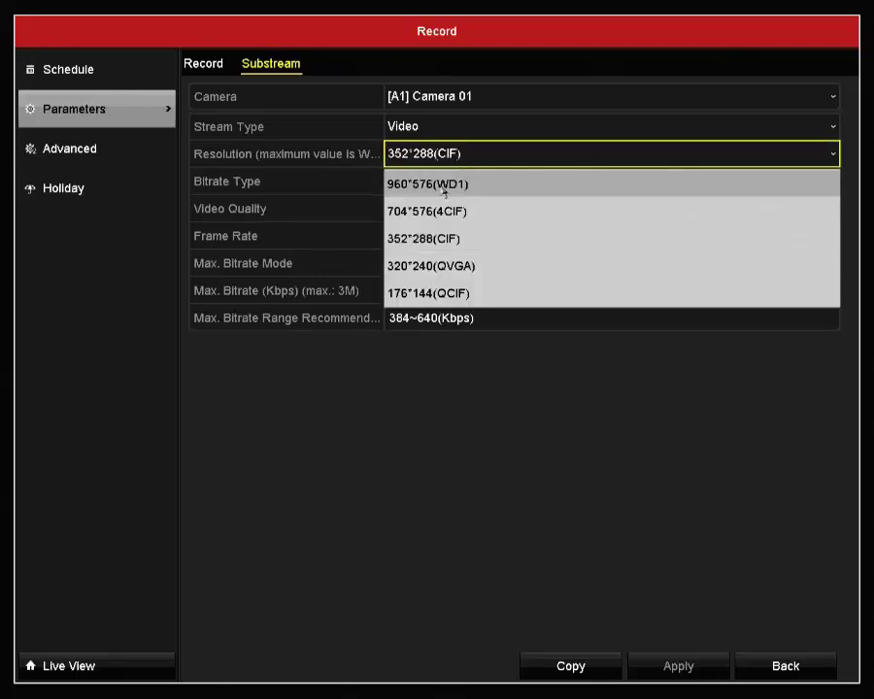
click(434, 248)
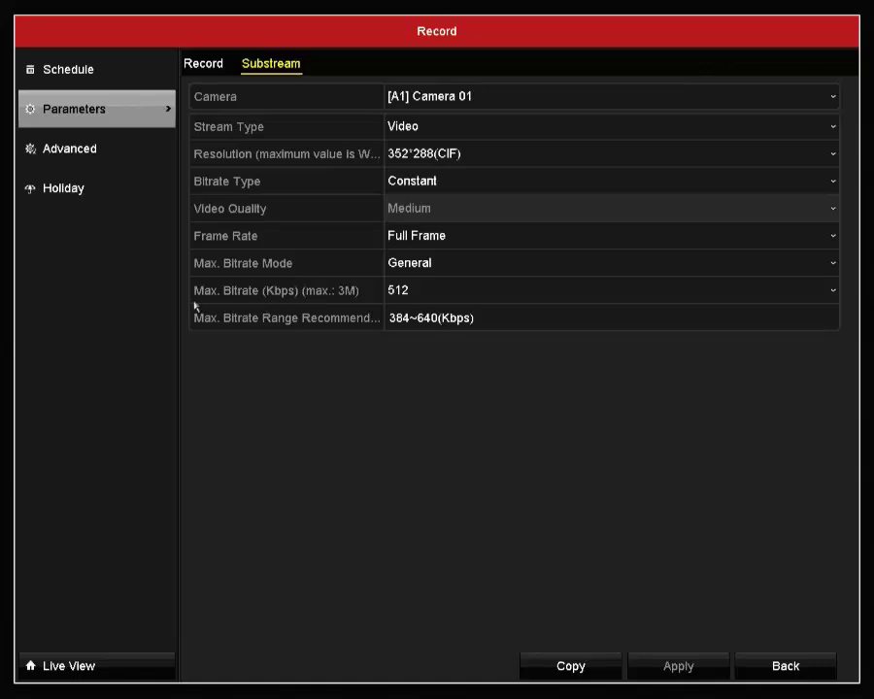
Set the substream's max. bitrate to 512 Kbps
click(429, 295)
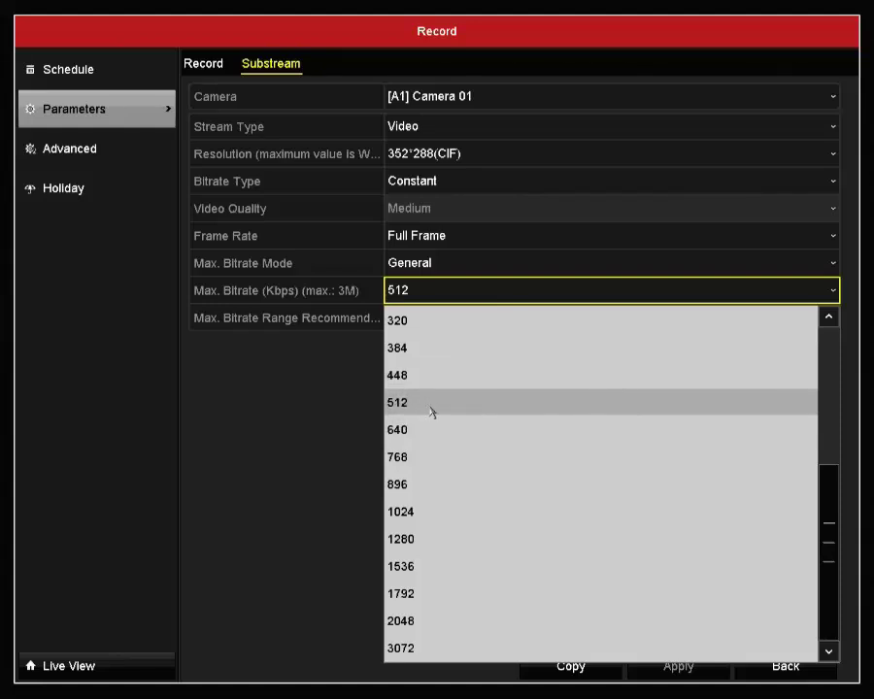
click(434, 411)
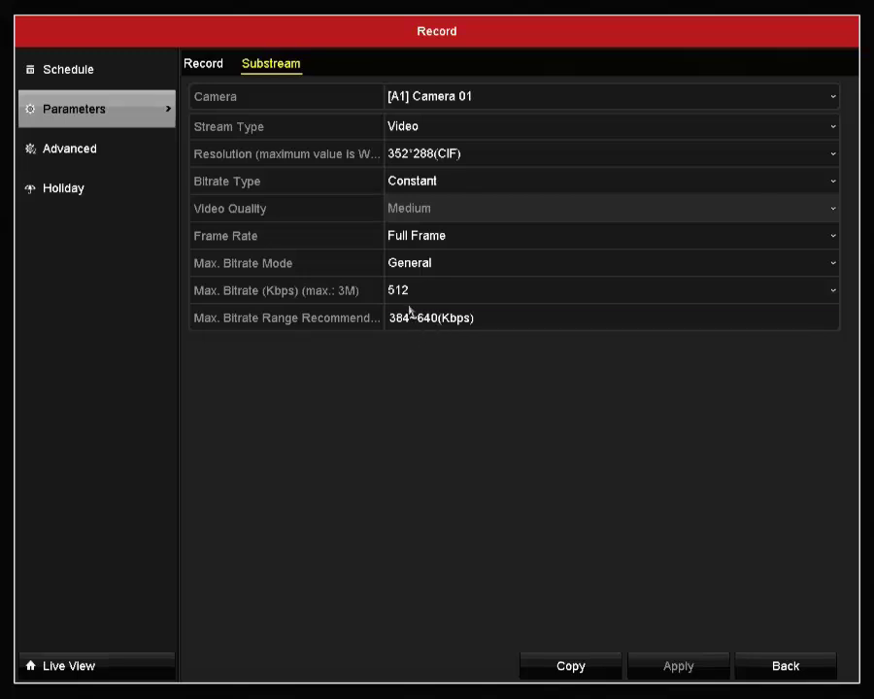
click(409, 295)
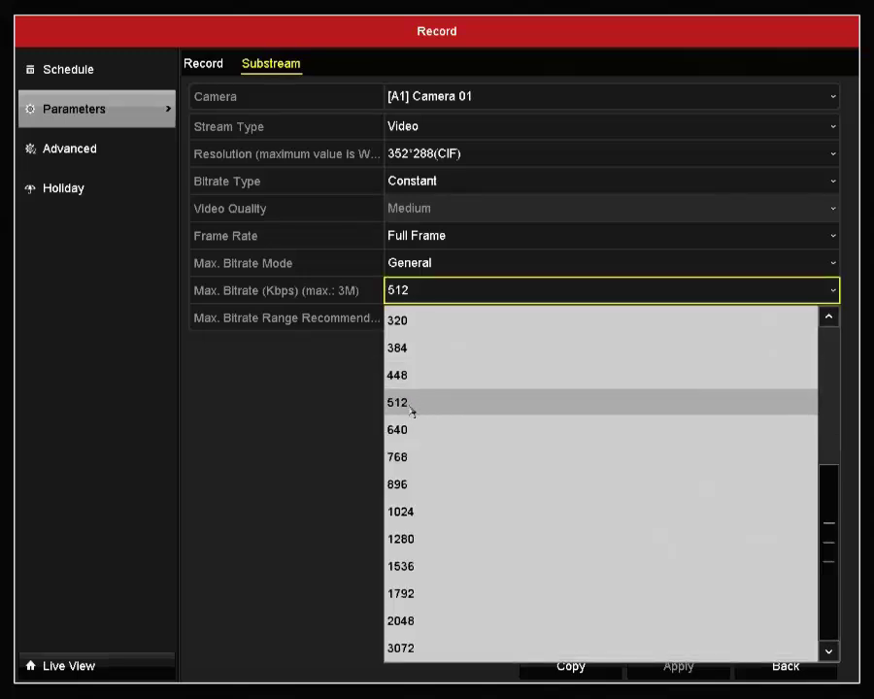
click(413, 402)
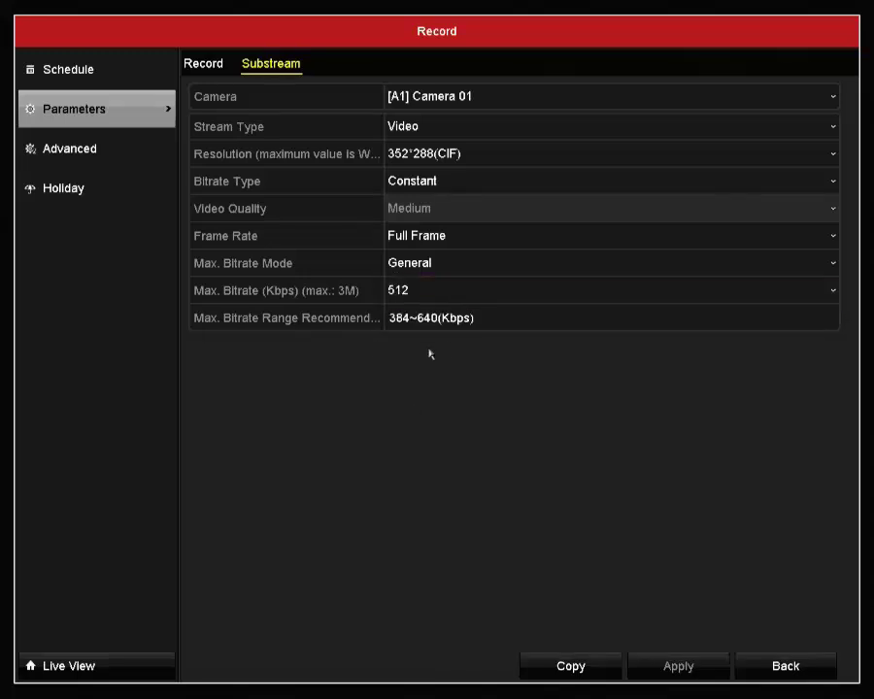
Review the advanced overwrite option, the holiday settings and the recording schedule, then return to the main menu
click(86, 155)
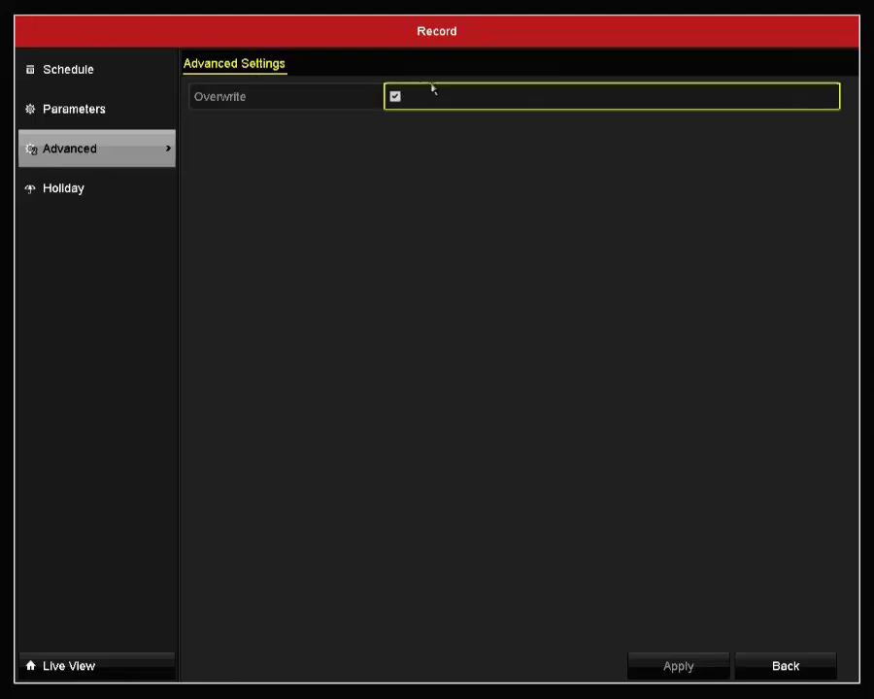
click(173, 190)
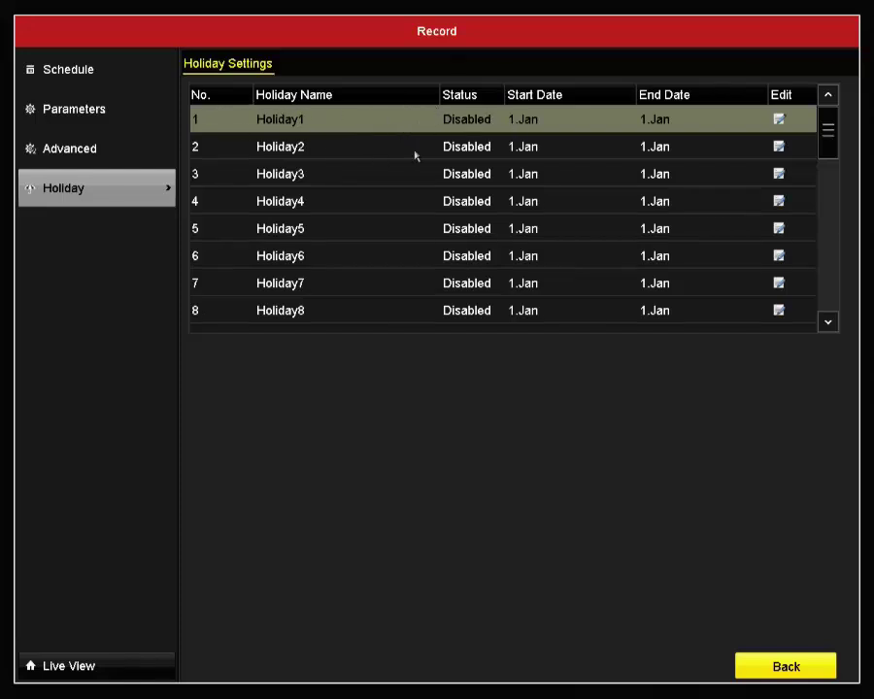
click(113, 72)
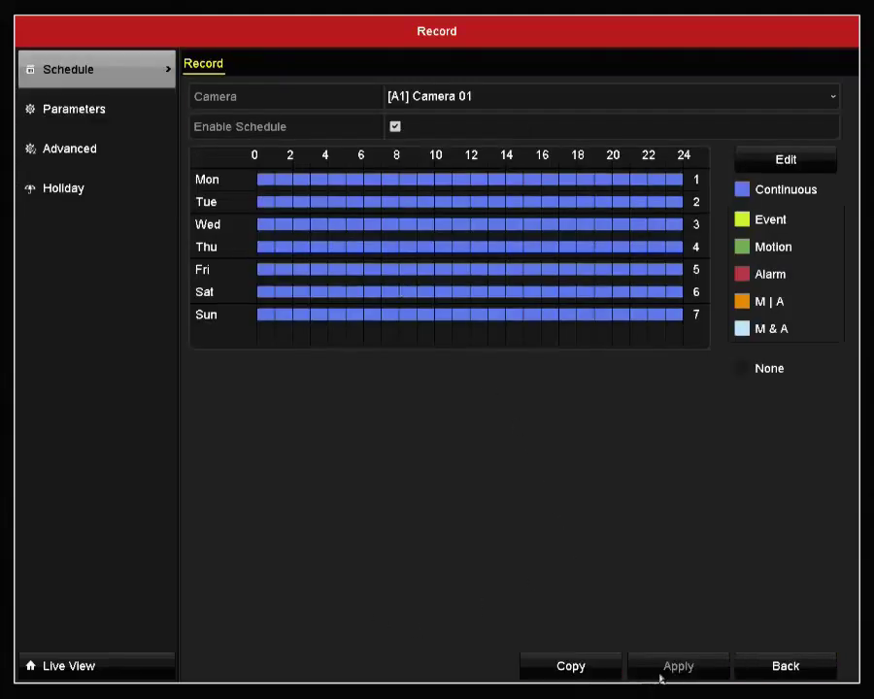
click(772, 675)
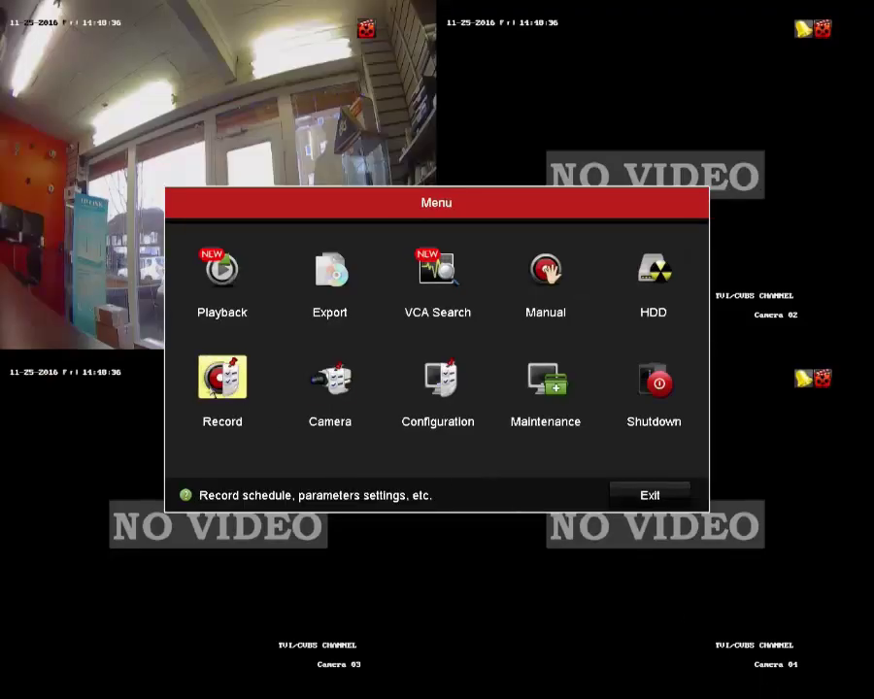